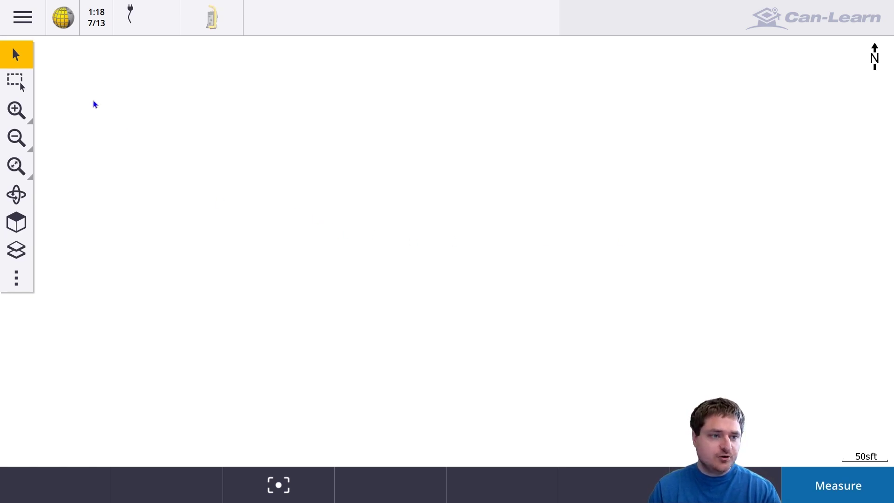
- Review the Site Calibration Key In Demo job's properties in the Tutorials job list
left_click(25, 20)
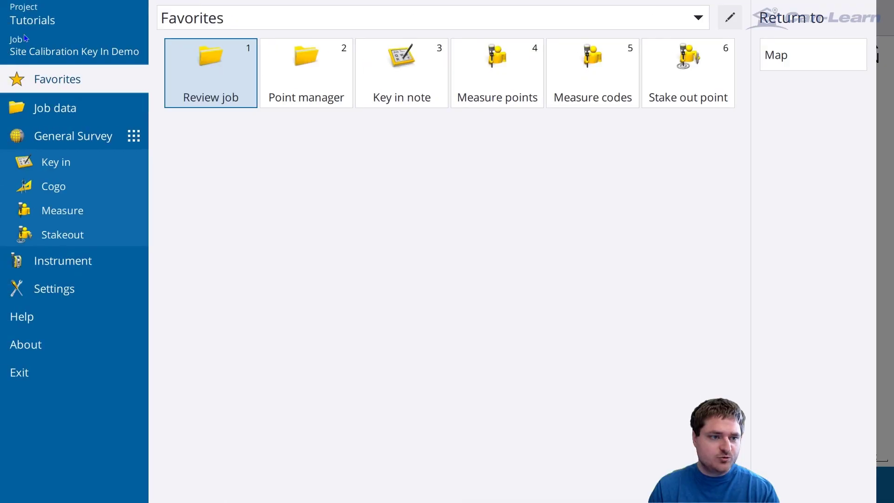
left_click(52, 51)
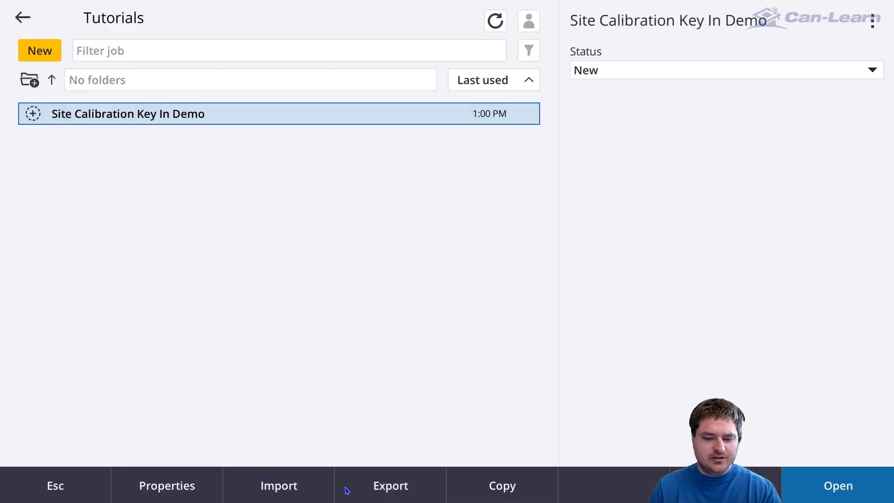
left_click(184, 485)
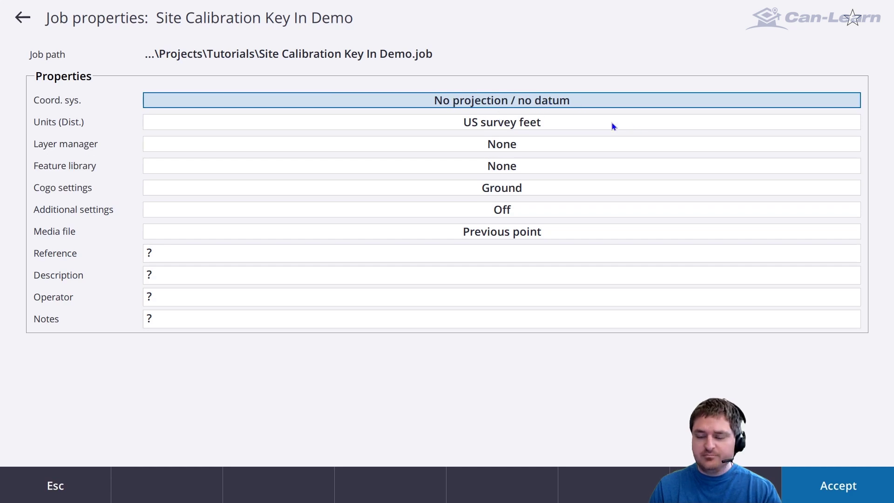
left_click(830, 486)
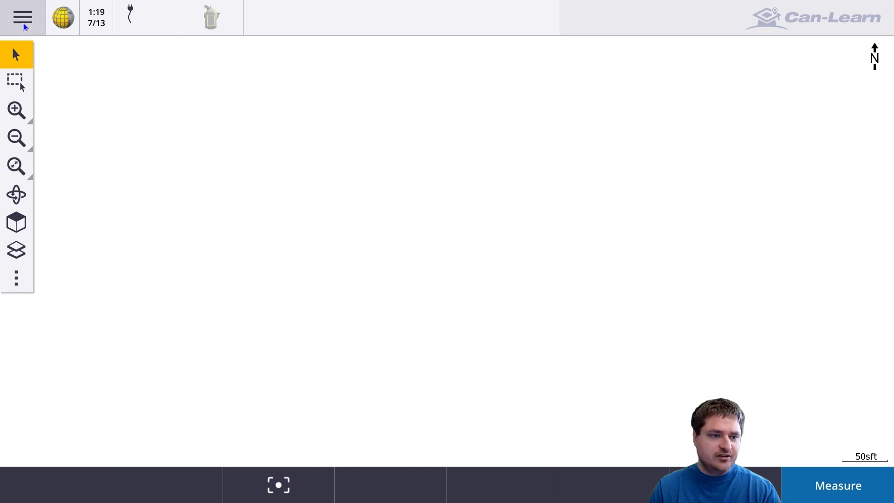
- Check the job's existing points in Point manager, then return to the map
left_click(23, 18)
left_click(89, 110)
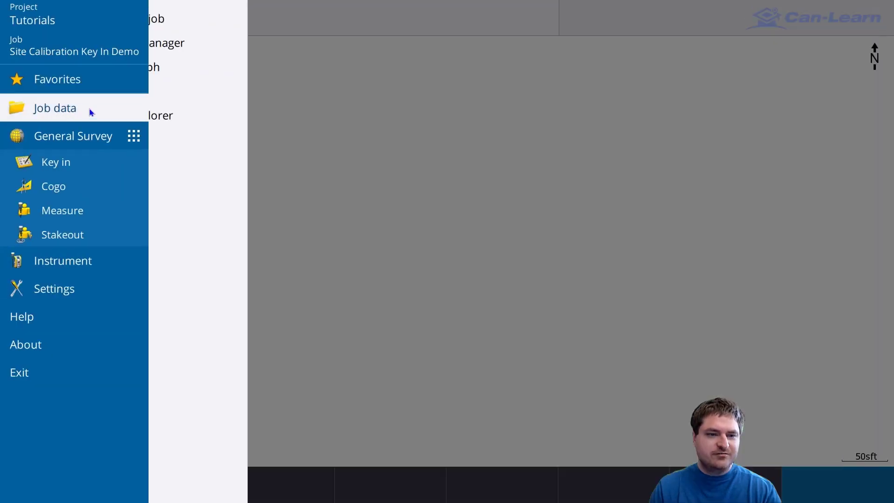
left_click(208, 43)
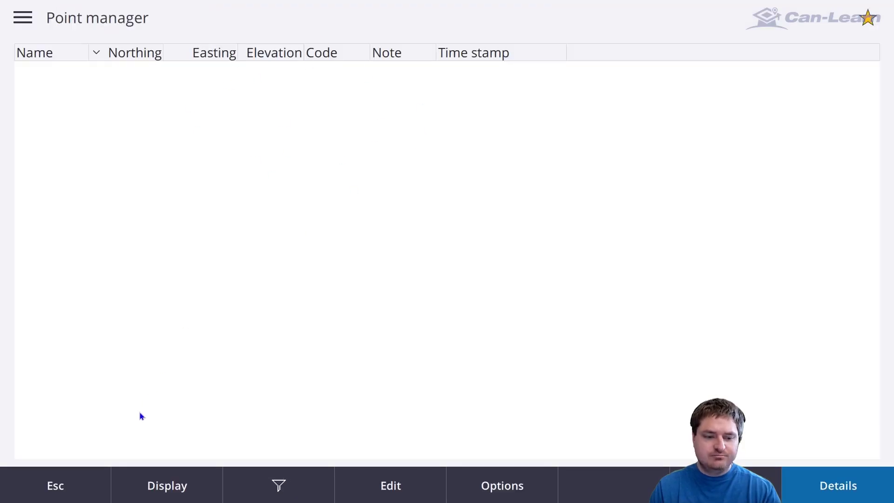
left_click(61, 491)
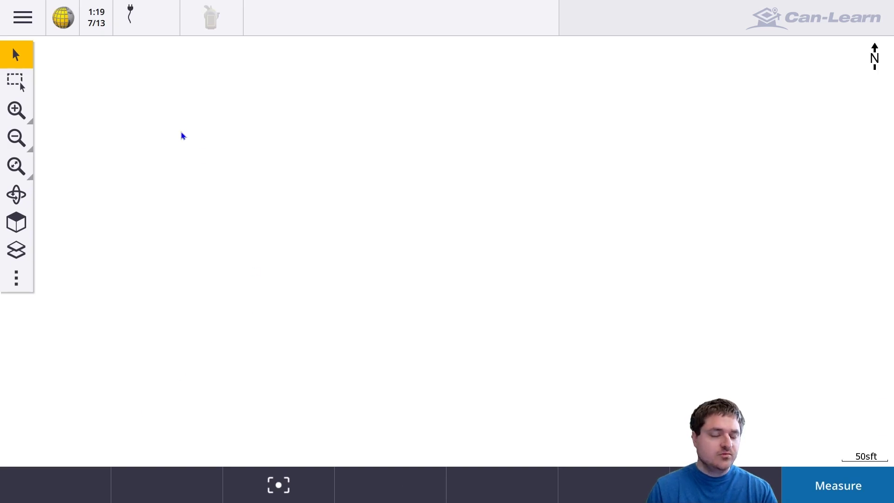
- Start a new keyed-in point from Key in > Points
left_click(23, 19)
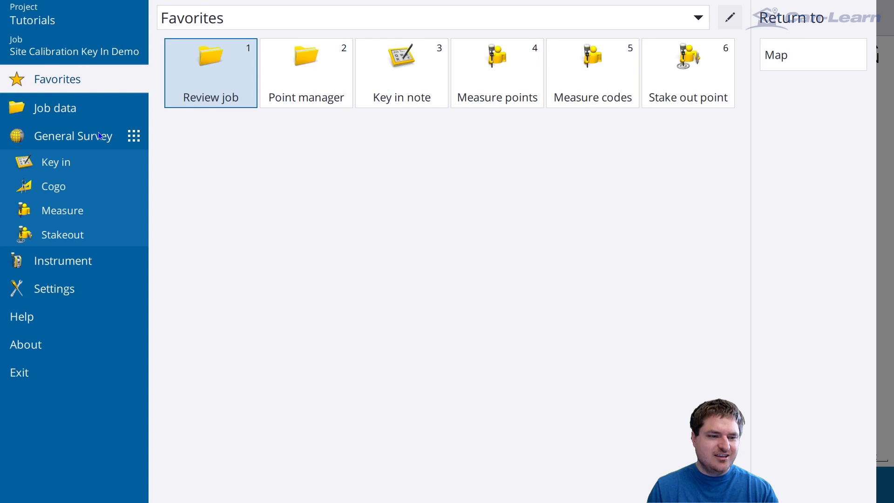
left_click(65, 166)
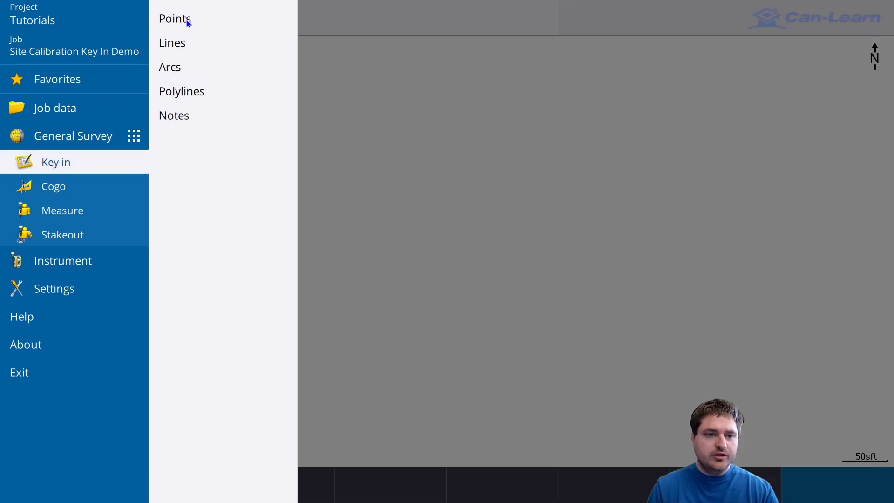
left_click(176, 19)
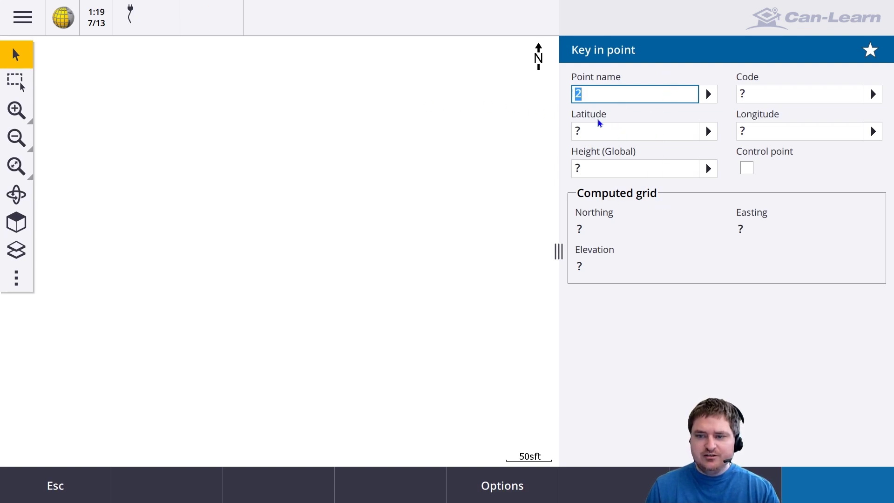
- Switch the point form's coordinate view to Grid, then back to Global
left_click(516, 487)
left_click(90, 67)
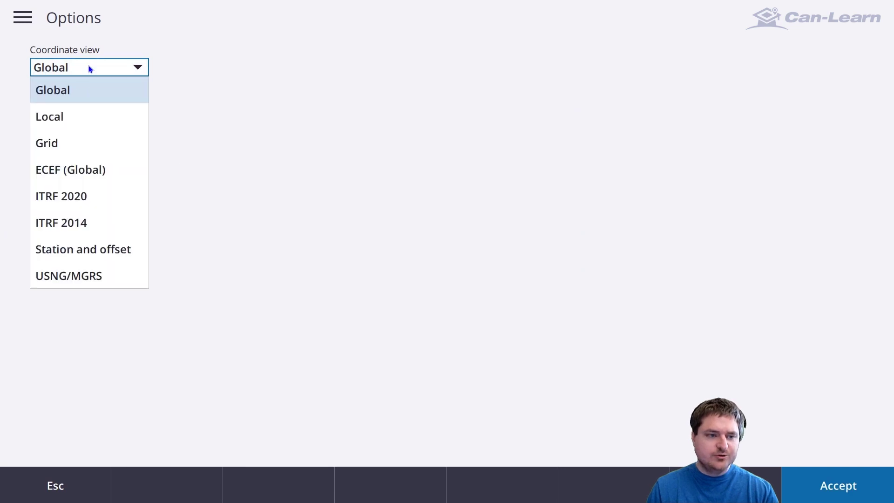
left_click(68, 146)
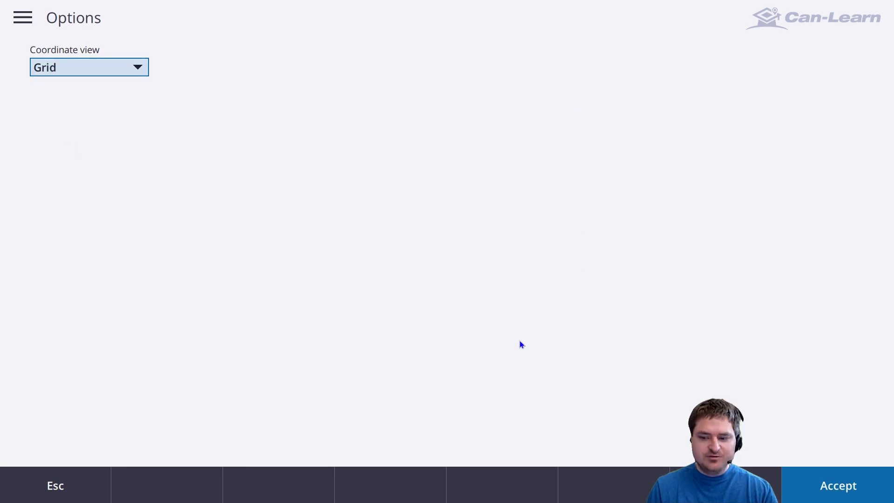
left_click(830, 493)
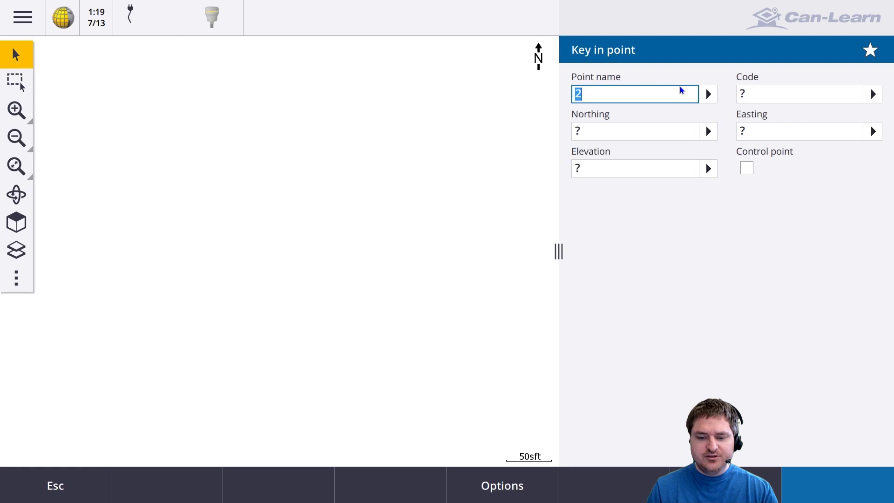
left_click(502, 475)
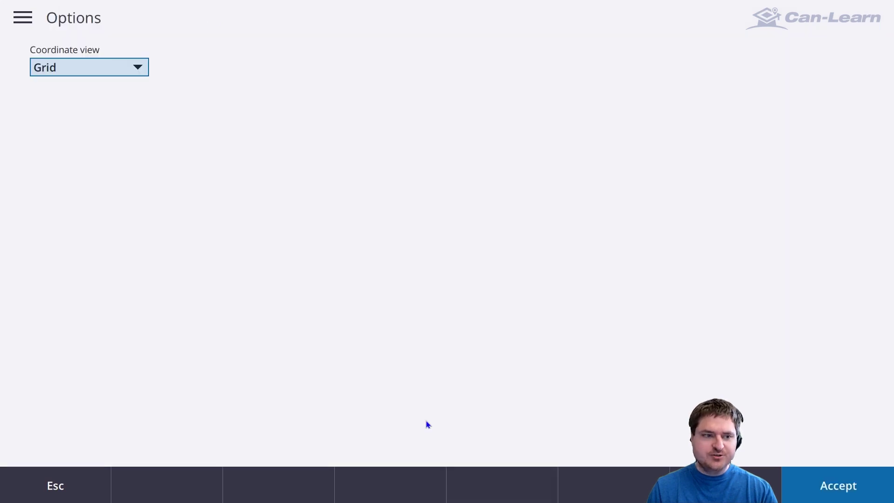
left_click(79, 72)
left_click(71, 93)
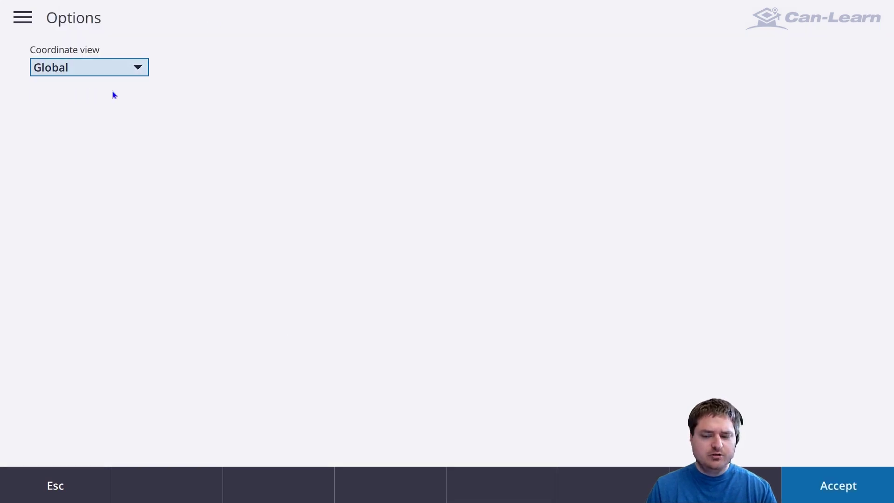
left_click(833, 486)
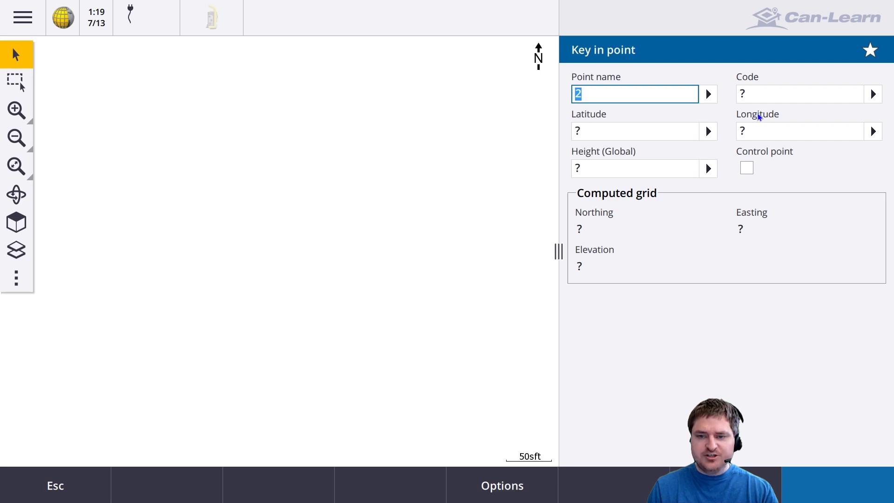
- Name the point 1 and enter its latitude 37°21'44.65000N
type("1")
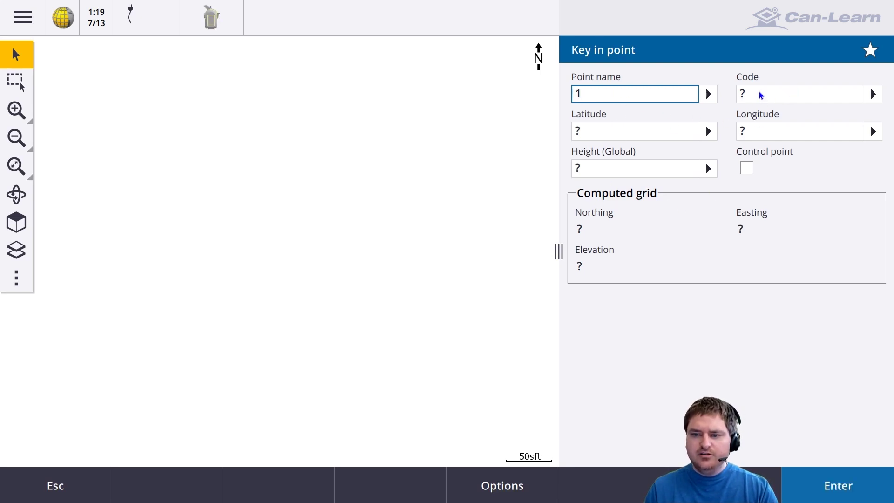
left_click(784, 96)
left_click(633, 132)
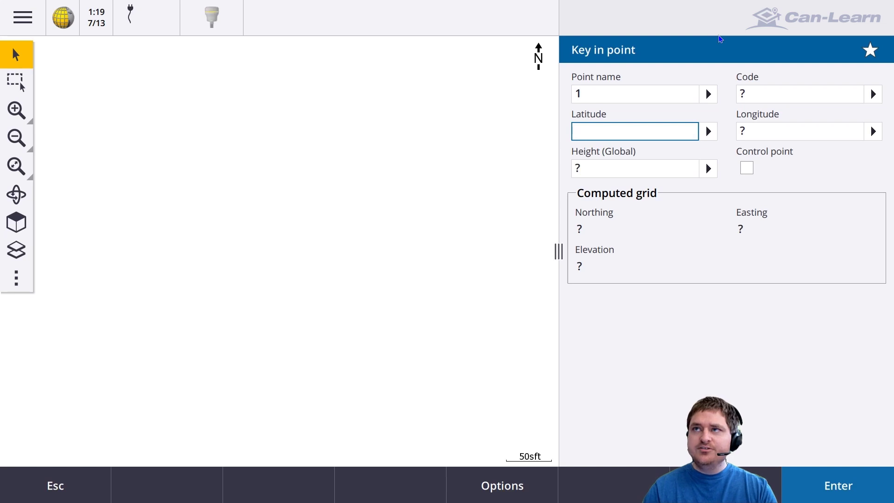
type("36.8144")
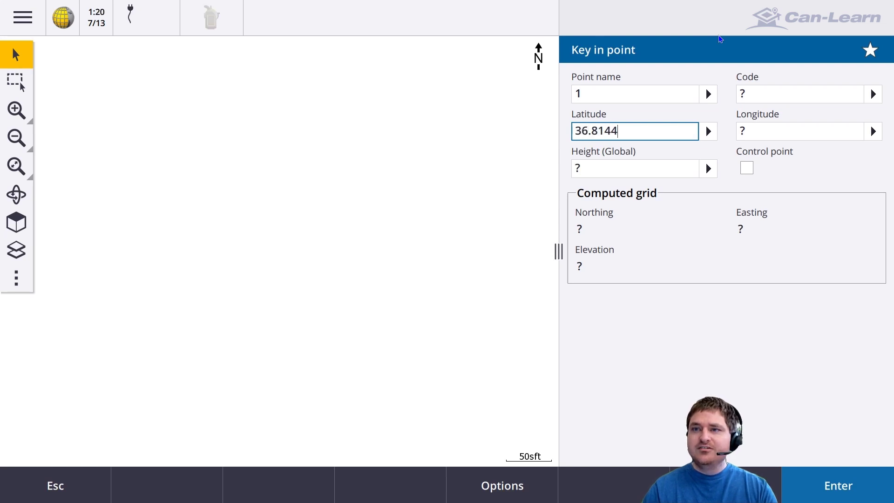
type("65")
key("Tab")
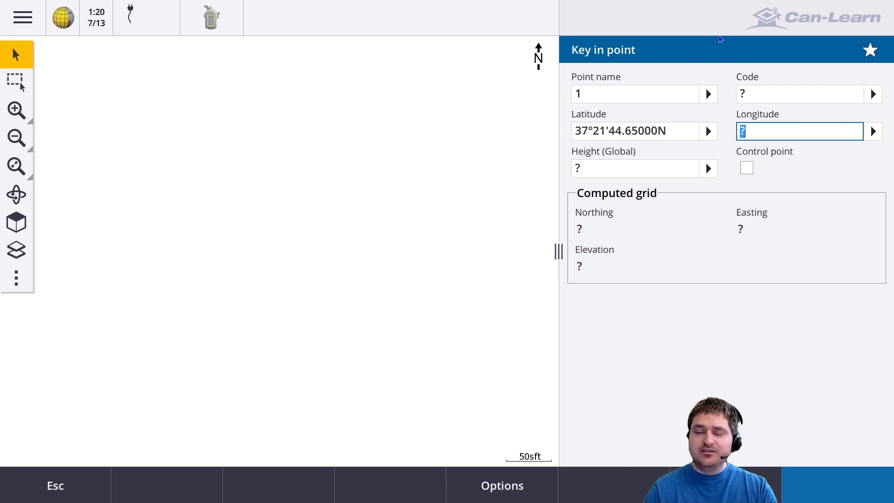
- Enter longitude 119°44'54"E and global height 100, then store point 1
type("119")
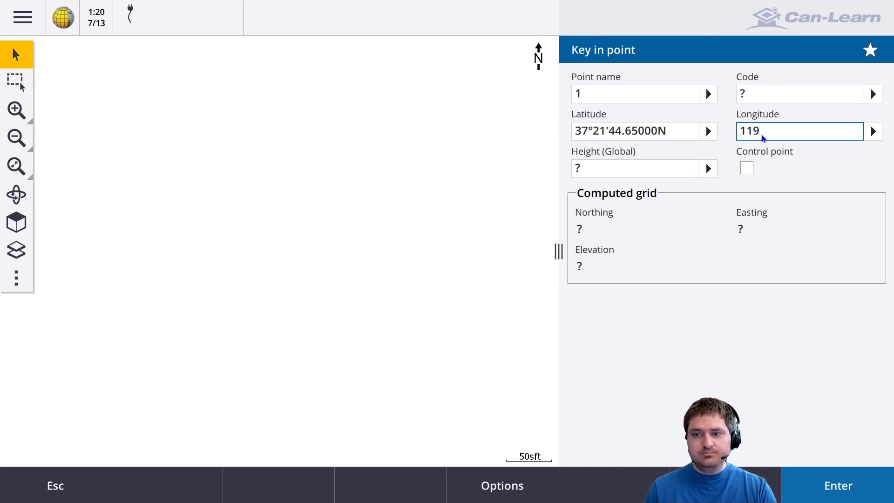
left_click(876, 136)
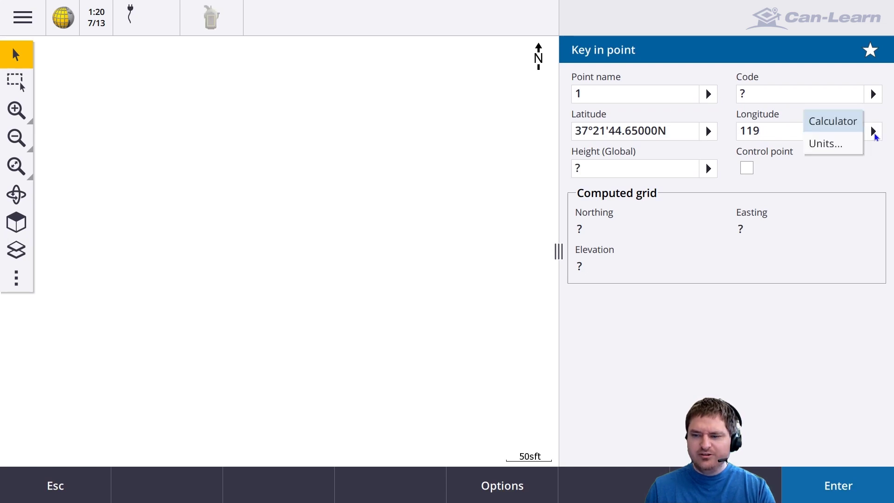
left_click(831, 146)
left_click(770, 95)
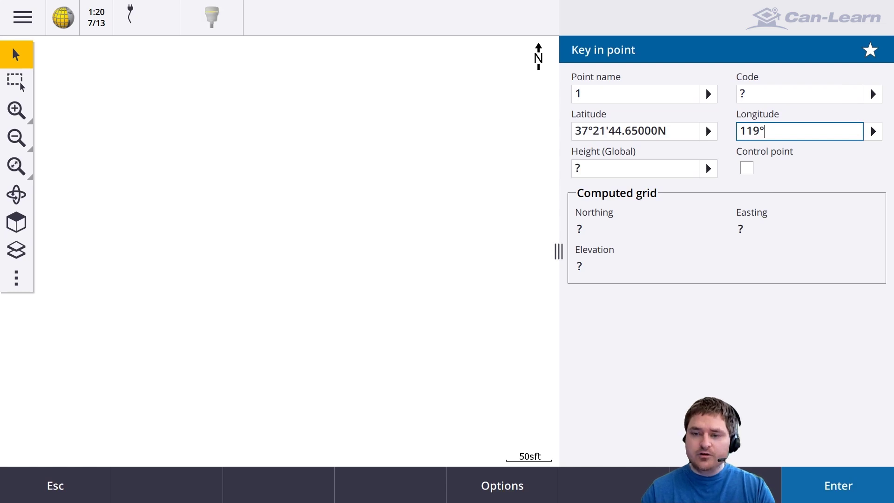
type("44")
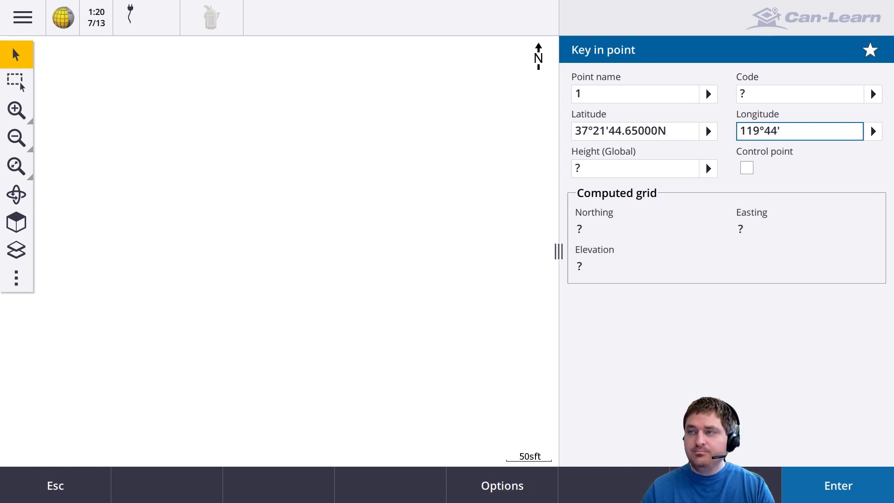
type("'54")
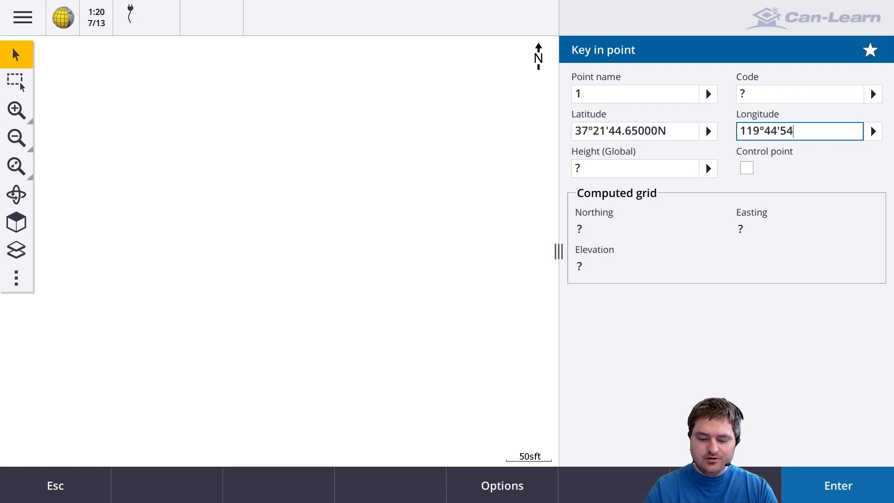
type("\"")
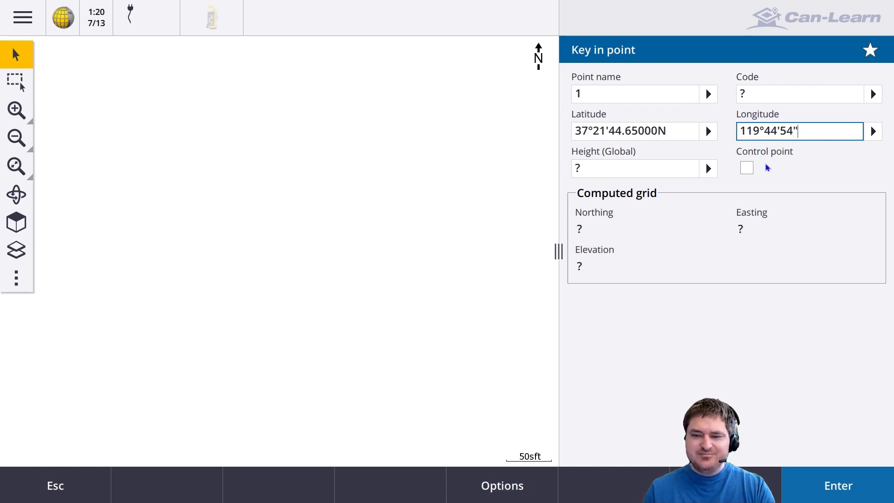
left_click(676, 176)
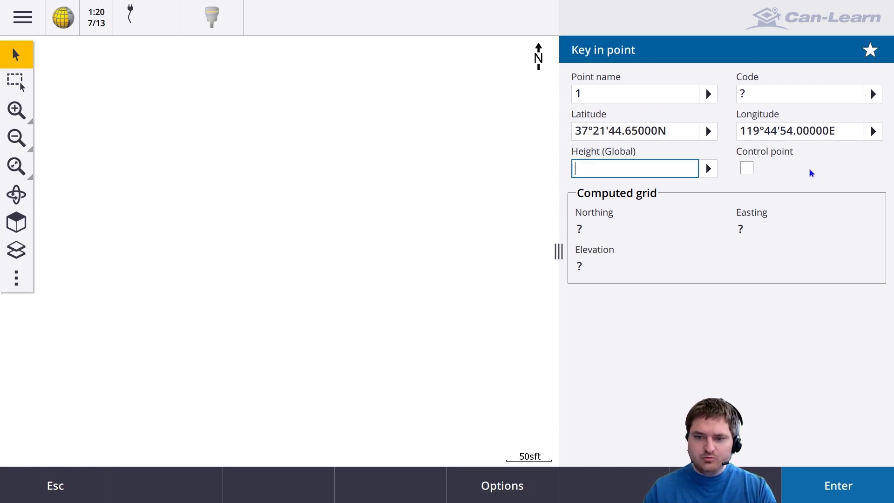
type("100")
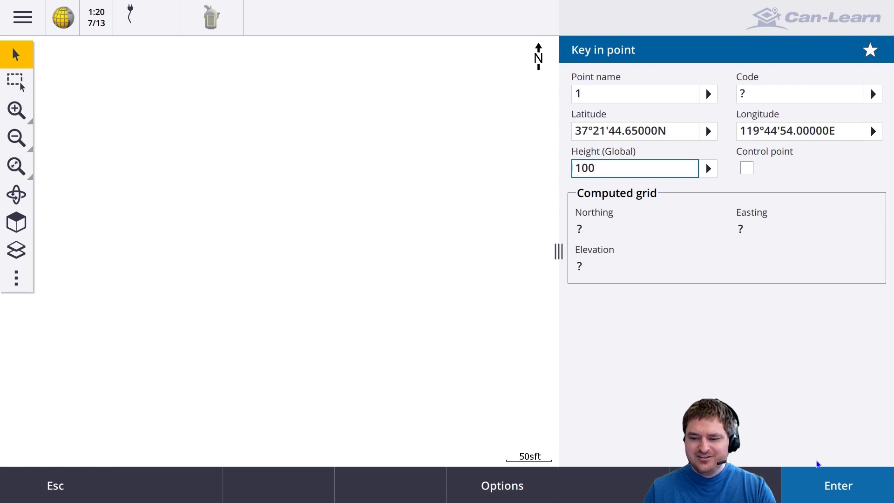
left_click(844, 493)
left_click(840, 493)
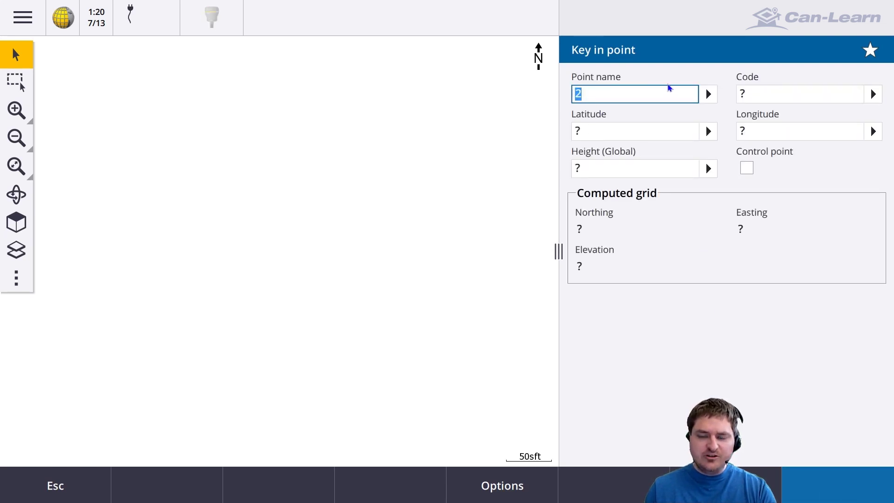
- Enter point 2's latitude as 36°48'37.22"N
left_click(629, 138)
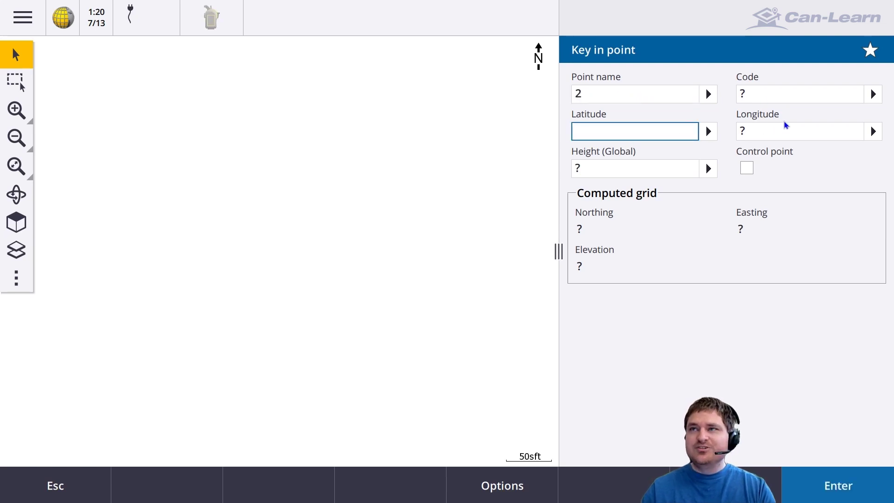
type("36")
left_click(708, 131)
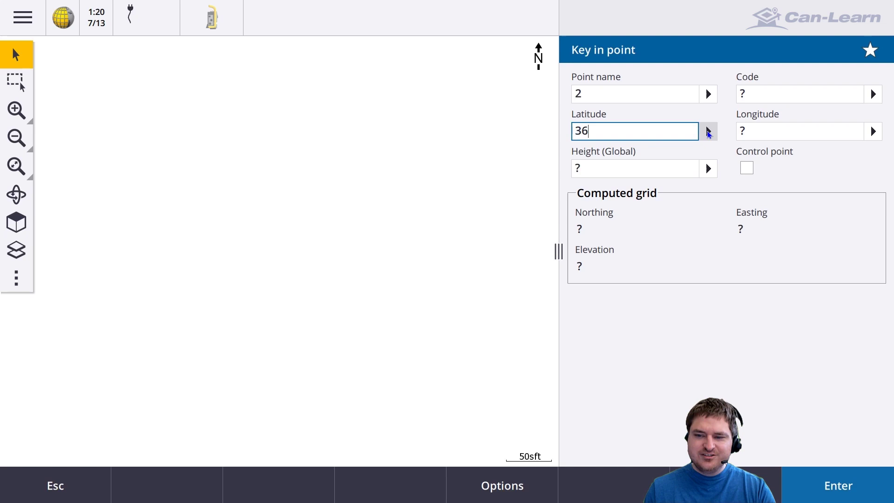
left_click(662, 144)
left_click(607, 99)
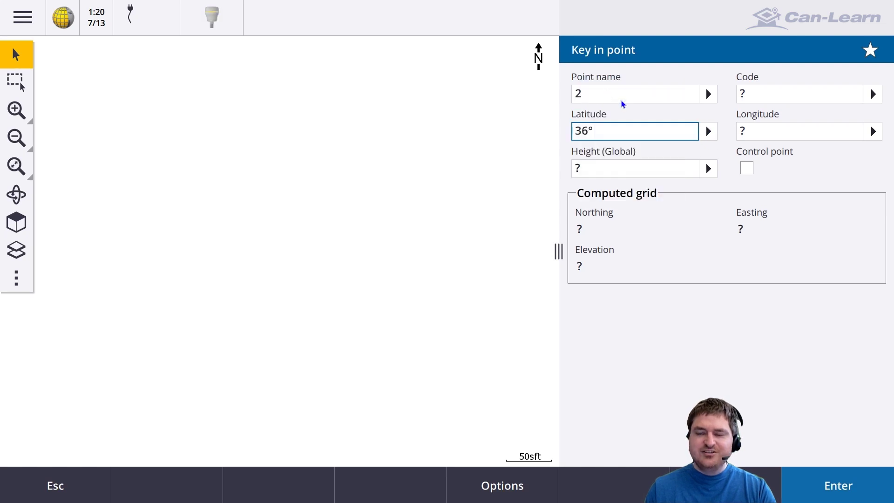
type("48")
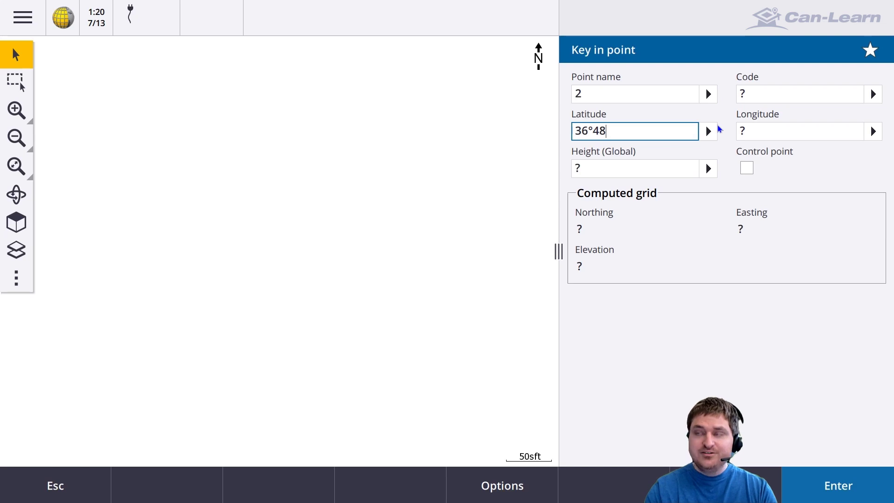
type("'37.")
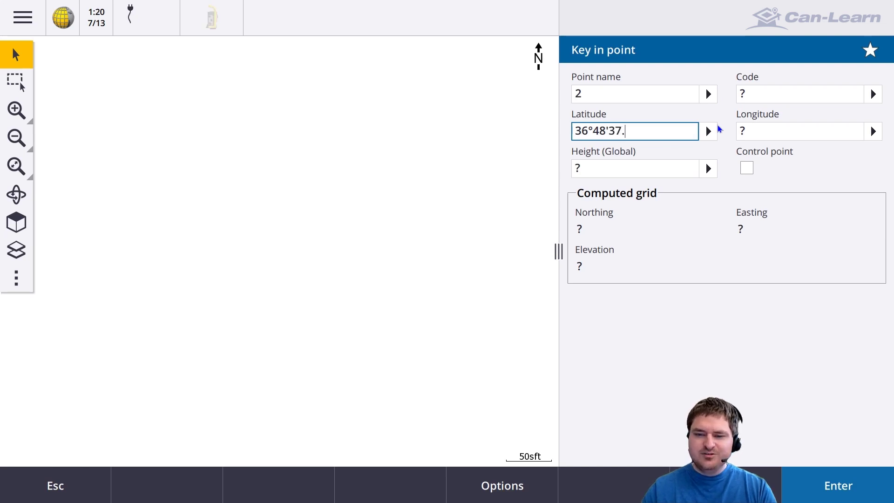
type("22\"")
key("Tab")
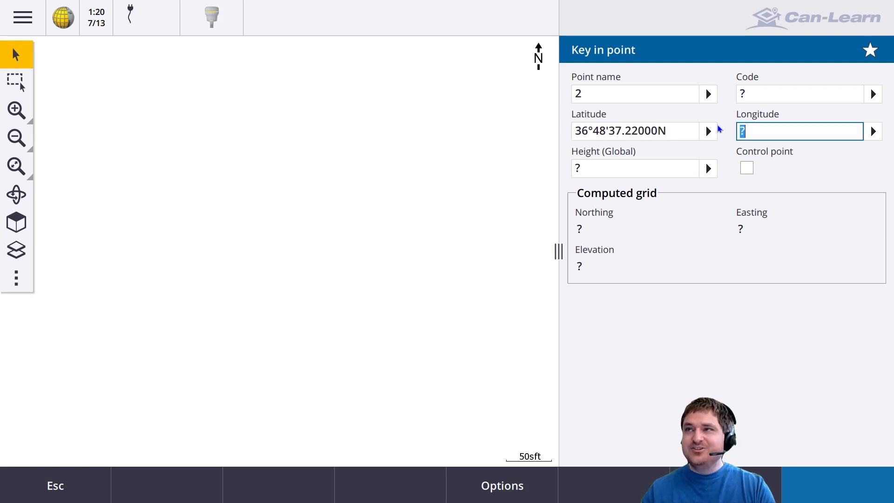
- Enter longitude -119.750217 and global height 100, then store point 2
type("-119")
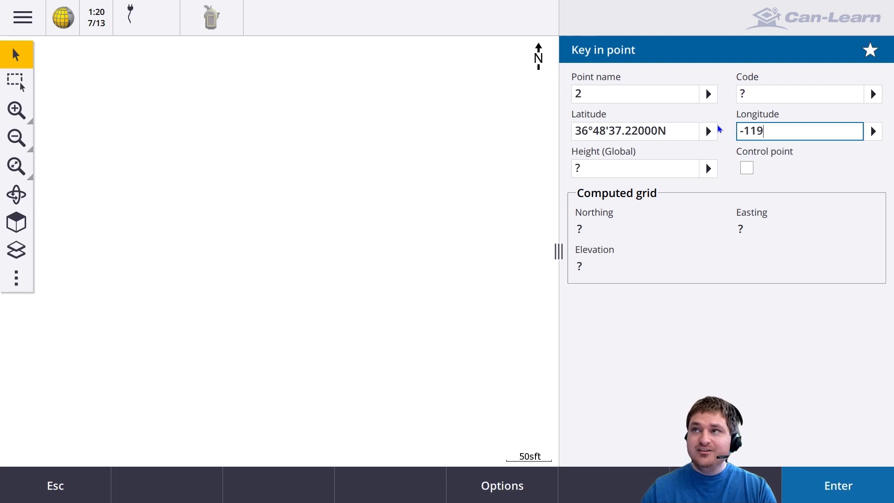
type(".750")
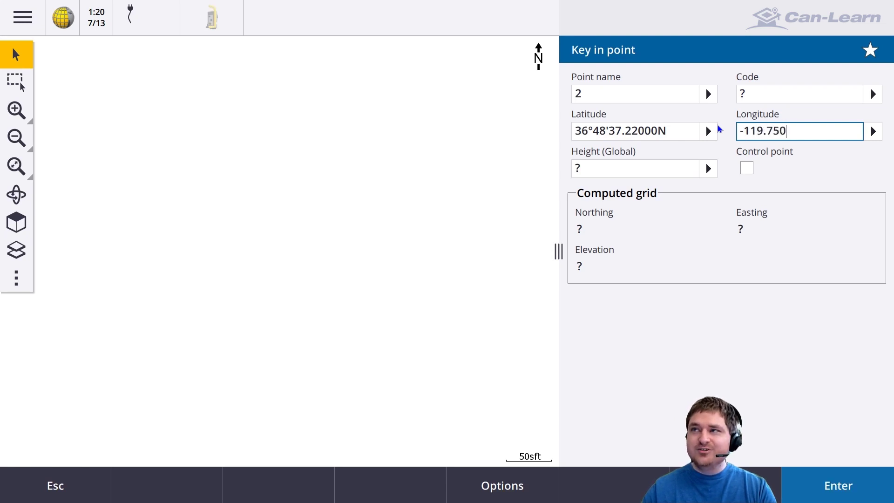
type("217")
key("Tab")
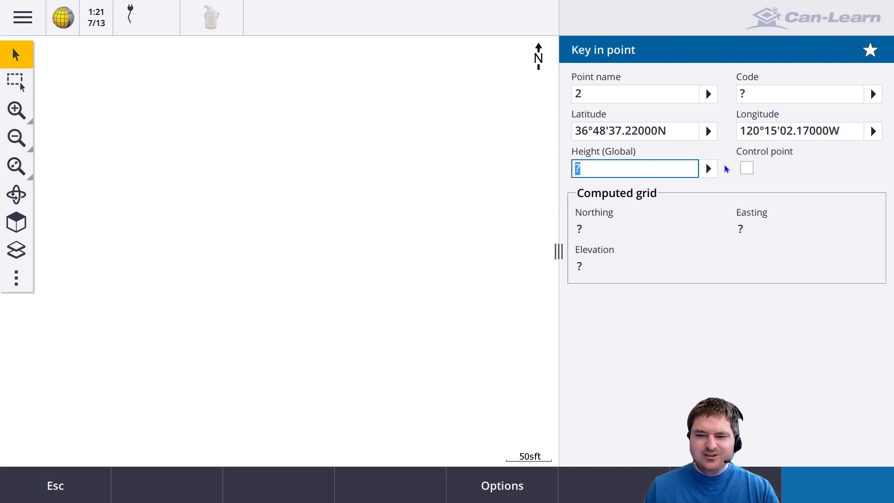
type("100")
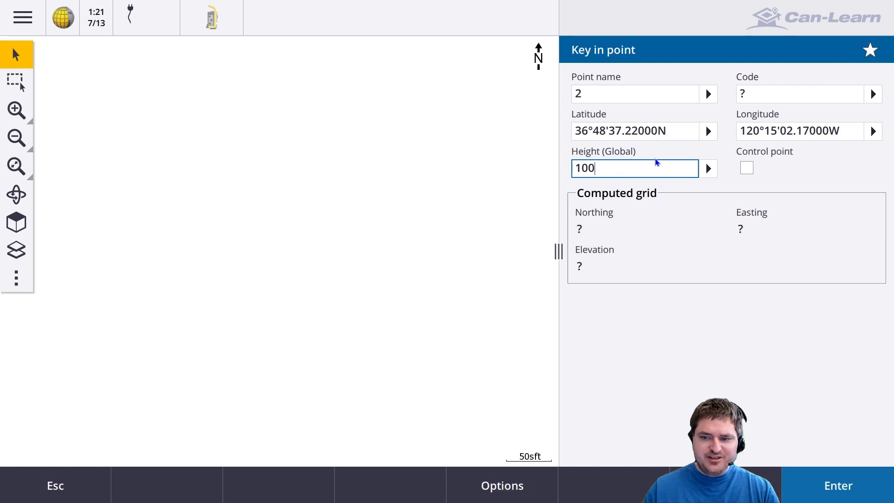
left_click(846, 486)
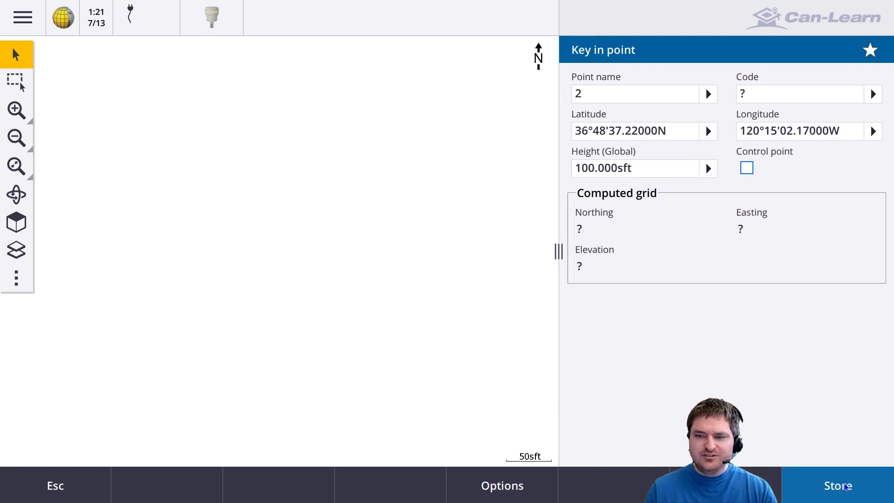
left_click(846, 486)
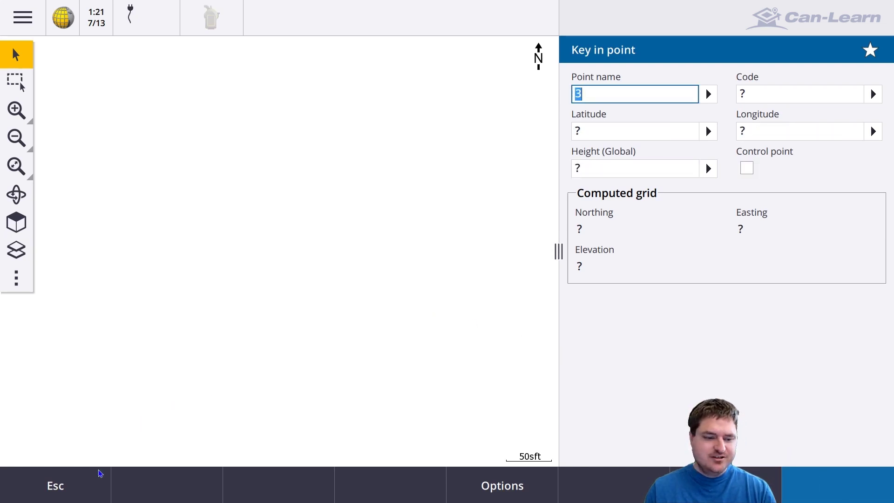
- List points 1 and 2 in Point manager with Global display, then return to the map
left_click(87, 484)
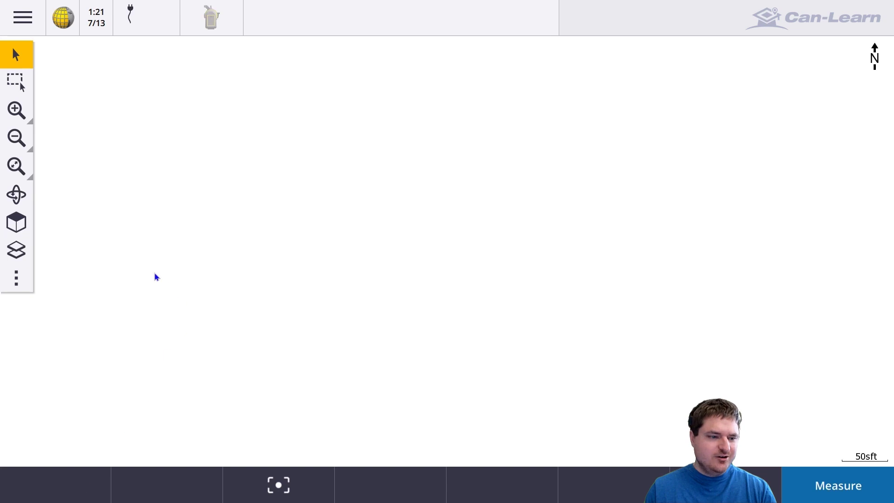
left_click(23, 18)
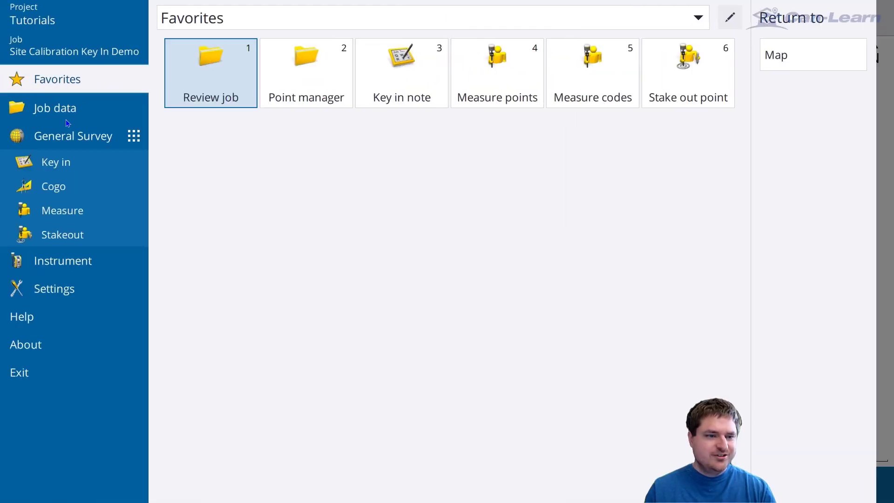
left_click(301, 76)
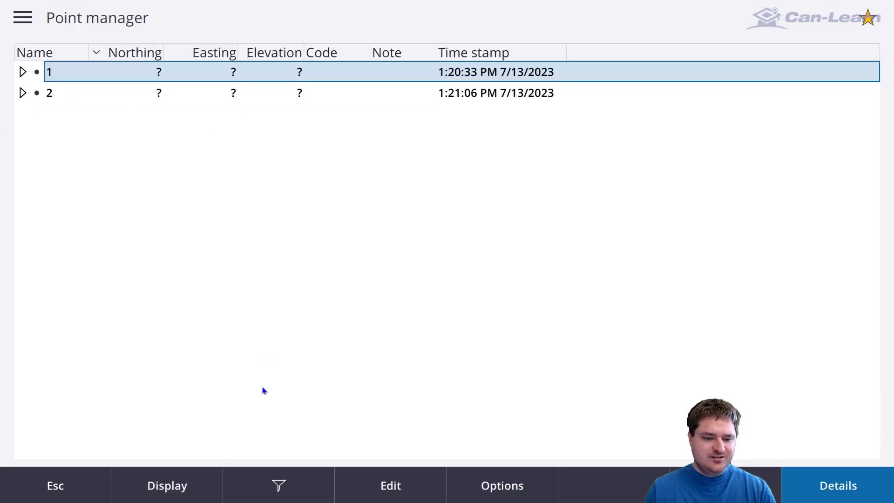
left_click(174, 484)
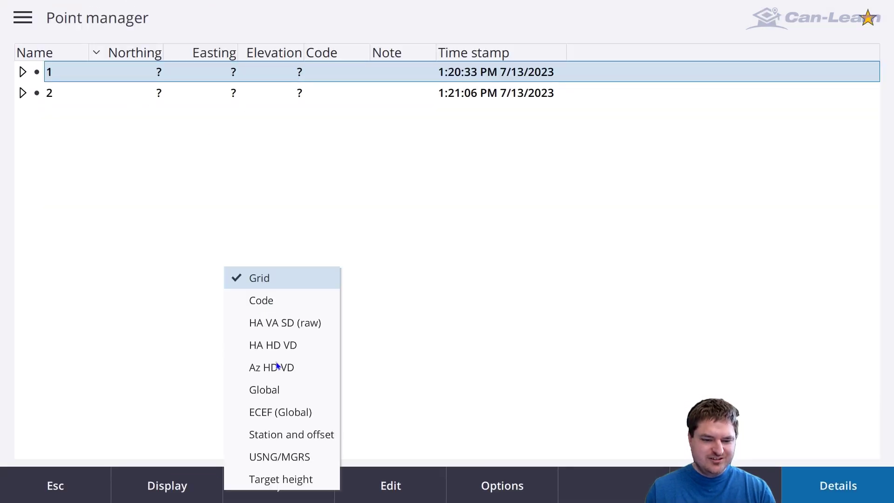
left_click(268, 391)
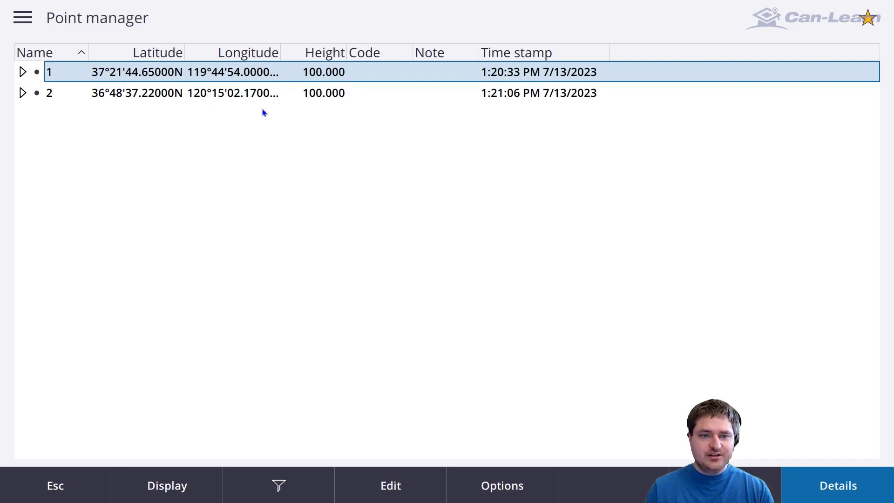
left_click(67, 484)
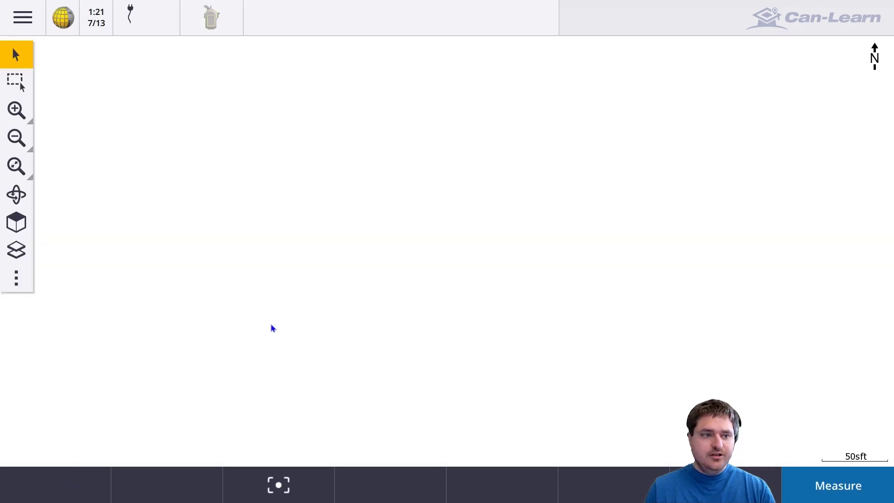